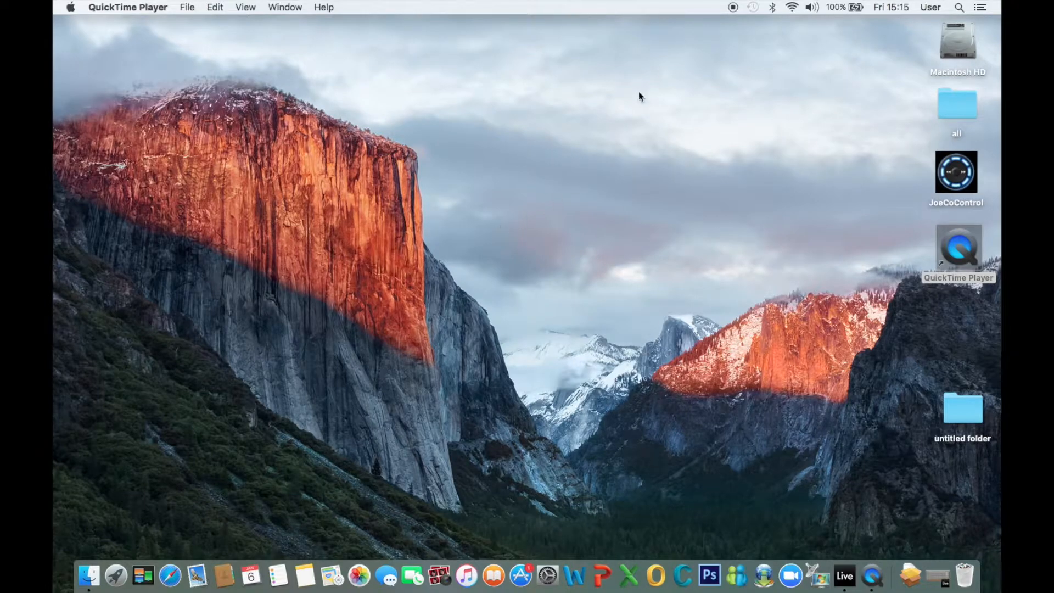
Launch JoeCoControl and switch the mixer from Live Mode to Studio Mode.
{"action": "left_click", "coordinate": [948, 177]}
{"action": "double_click", "coordinate": [948, 177]}
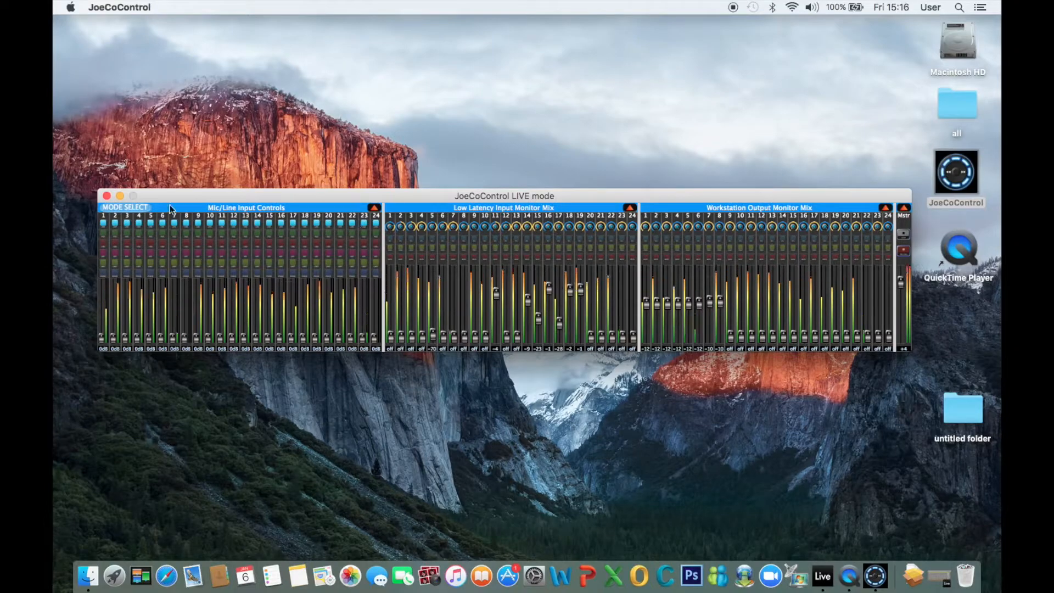
{"action": "left_click", "coordinate": [135, 205]}
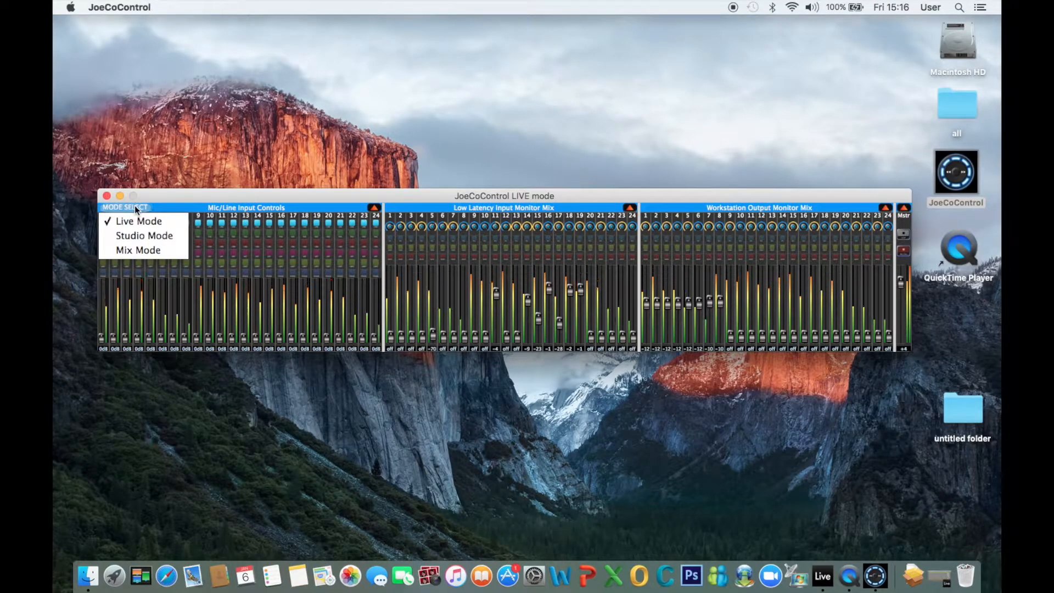
{"action": "left_click", "coordinate": [140, 238]}
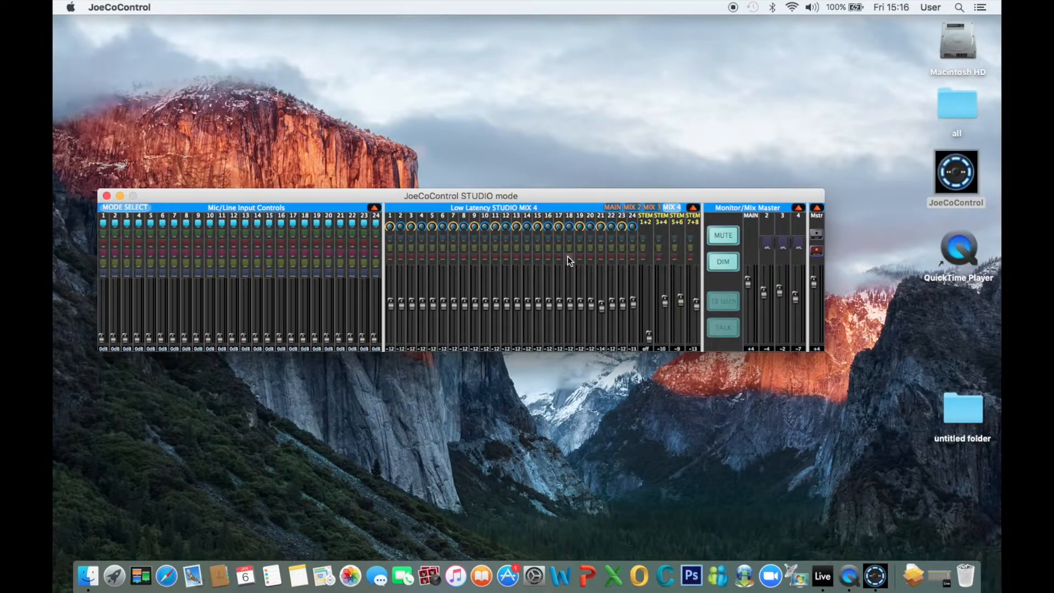
Look through low latency Studio Mix 2 and Mix 3 in the compact mixer view.
{"action": "left_click", "coordinate": [627, 207]}
{"action": "left_click", "coordinate": [650, 207]}
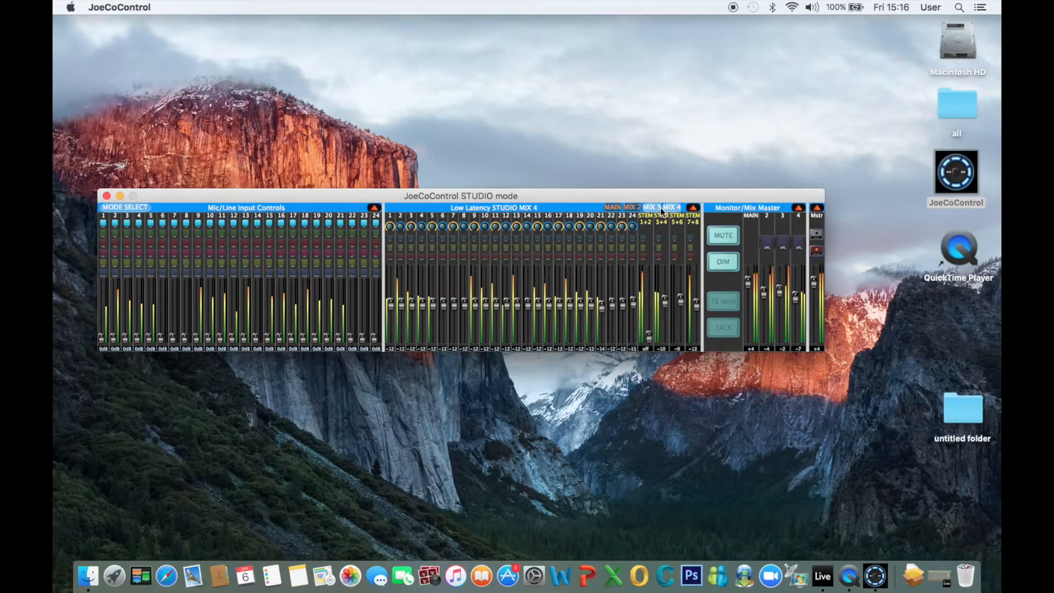
{"action": "left_click", "coordinate": [629, 206]}
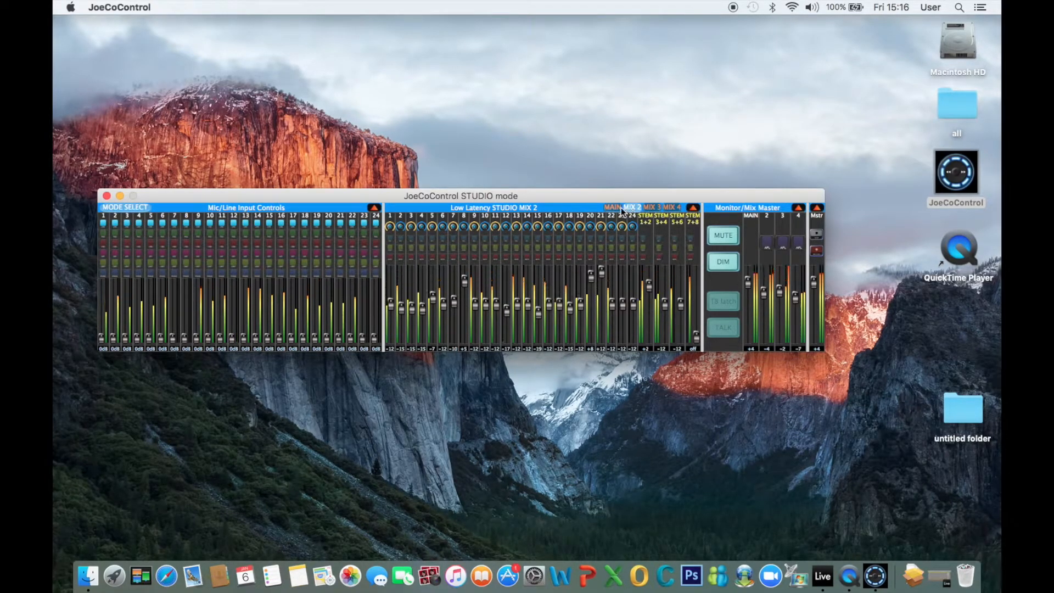
In the enlarged Studio Main Mix, set the faders of channel 10 to -34, channel 13 to +1 and channel 21 to +2.
{"action": "left_click", "coordinate": [619, 208]}
{"action": "left_click", "coordinate": [693, 208]}
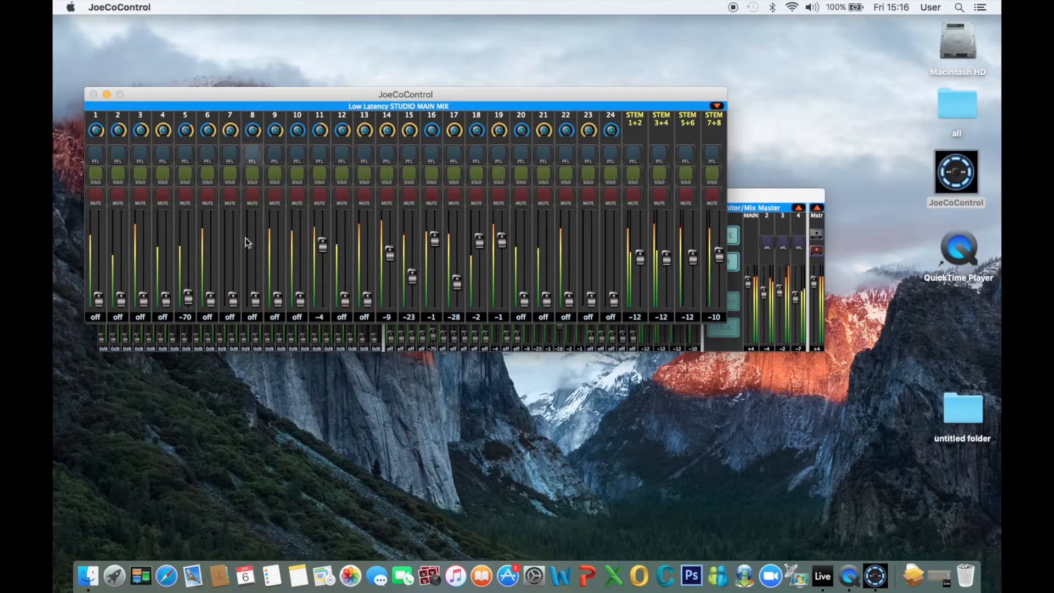
{"action": "mouse_move", "coordinate": [278, 299]}
{"action": "left_mouse_down"}
{"action": "mouse_move", "coordinate": [281, 247]}
{"action": "mouse_move", "coordinate": [291, 308]}
{"action": "left_mouse_up"}
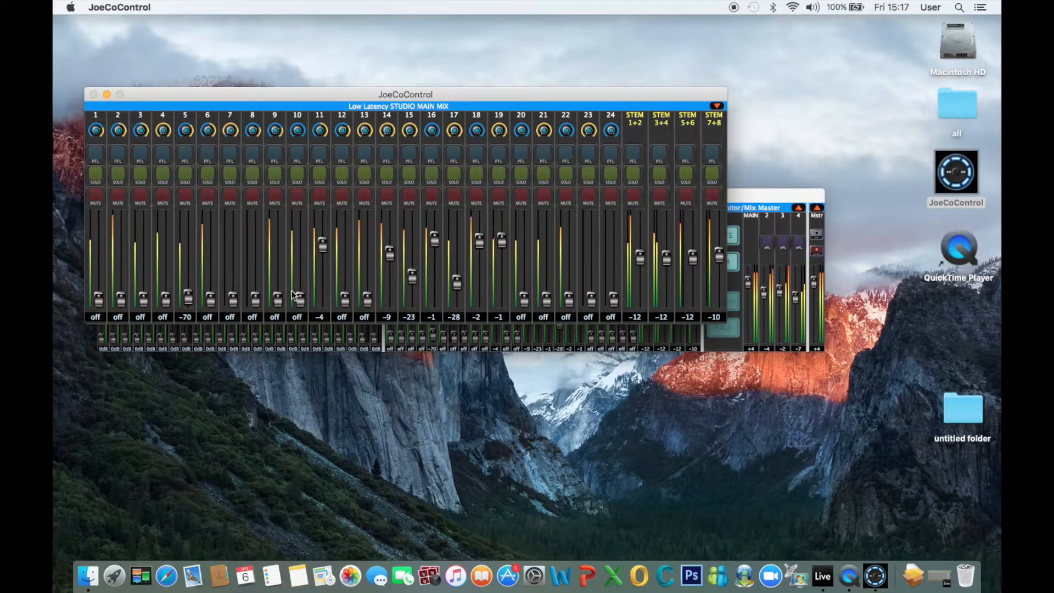
{"action": "mouse_move", "coordinate": [300, 301]}
{"action": "left_mouse_down"}
{"action": "mouse_move", "coordinate": [306, 229]}
{"action": "mouse_move", "coordinate": [306, 291]}
{"action": "left_mouse_up"}
{"action": "left_click_drag", "start_coordinate": [367, 299], "coordinate": [368, 236]}
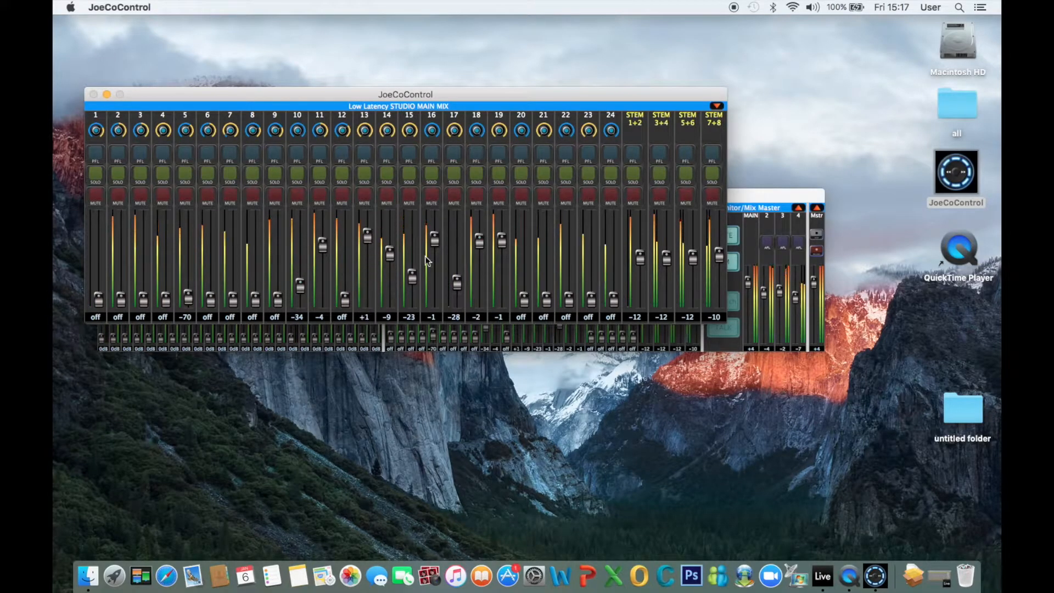
{"action": "left_click_drag", "start_coordinate": [554, 303], "coordinate": [547, 235]}
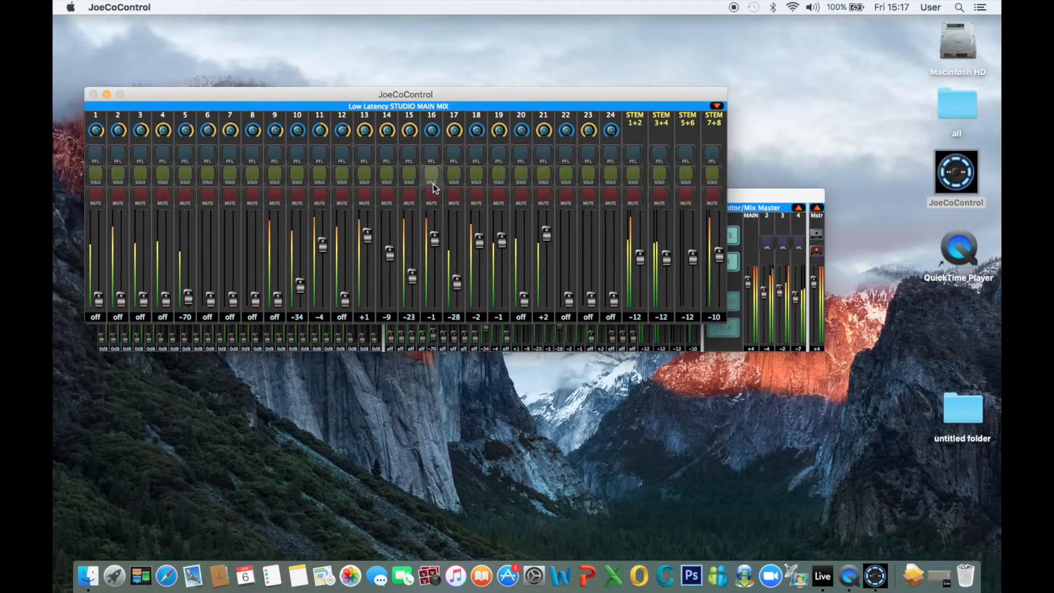
{"action": "left_click", "coordinate": [717, 105]}
Examine the enlarged fader views of Studio Mix 2, Mix 3 and Mix 4 in turn.
{"action": "left_click", "coordinate": [631, 209]}
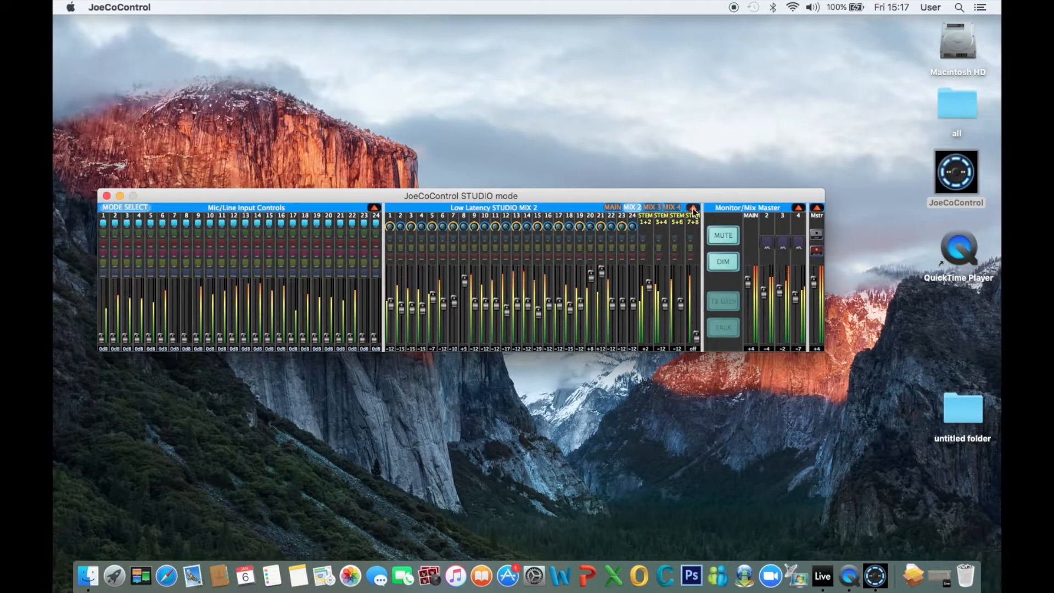
{"action": "left_click", "coordinate": [693, 208]}
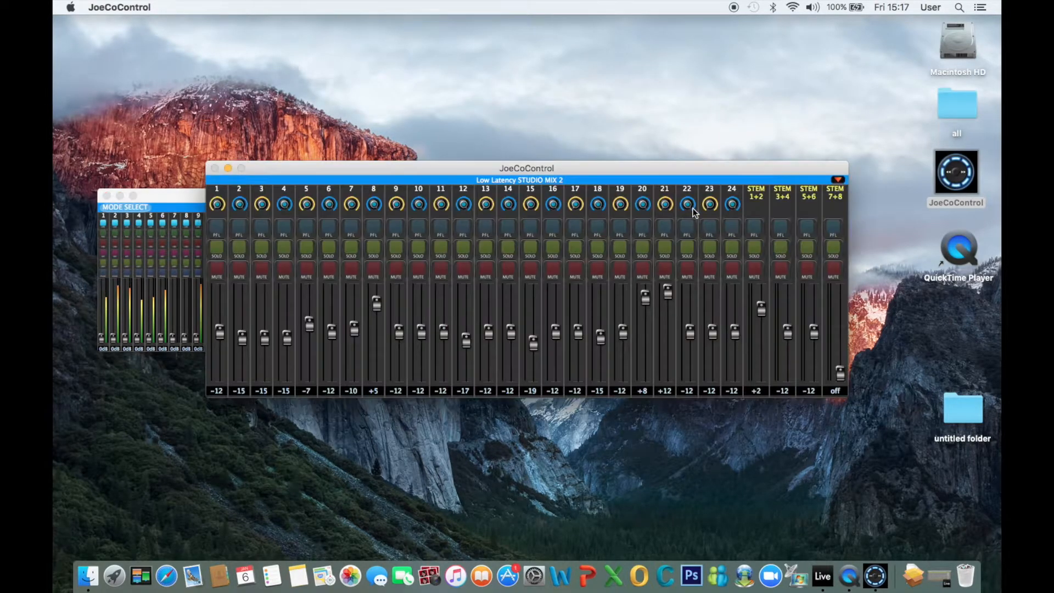
{"action": "left_click", "coordinate": [838, 180]}
{"action": "left_click", "coordinate": [653, 207]}
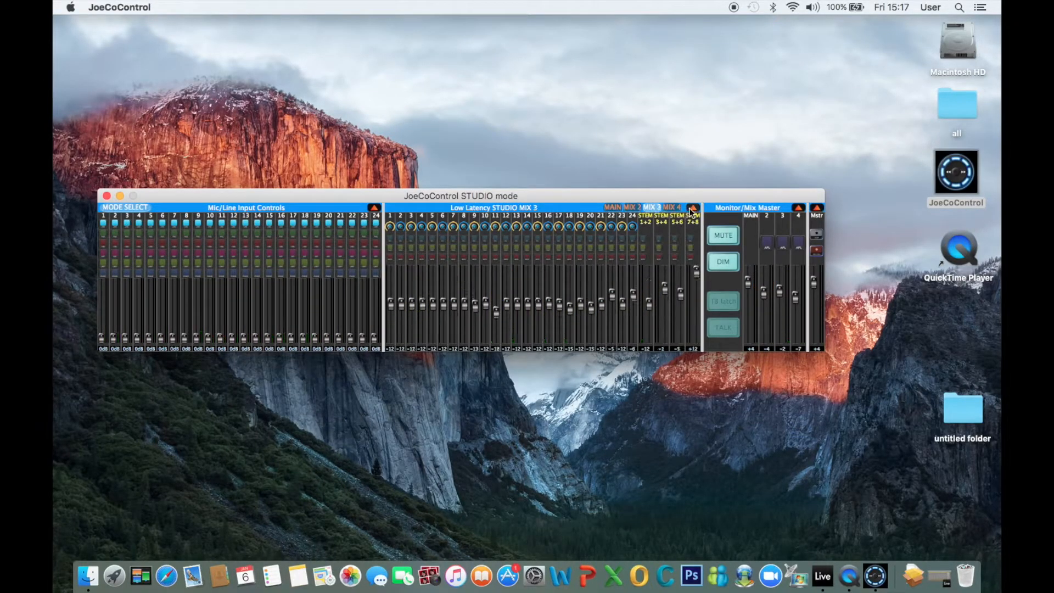
{"action": "left_click", "coordinate": [692, 208]}
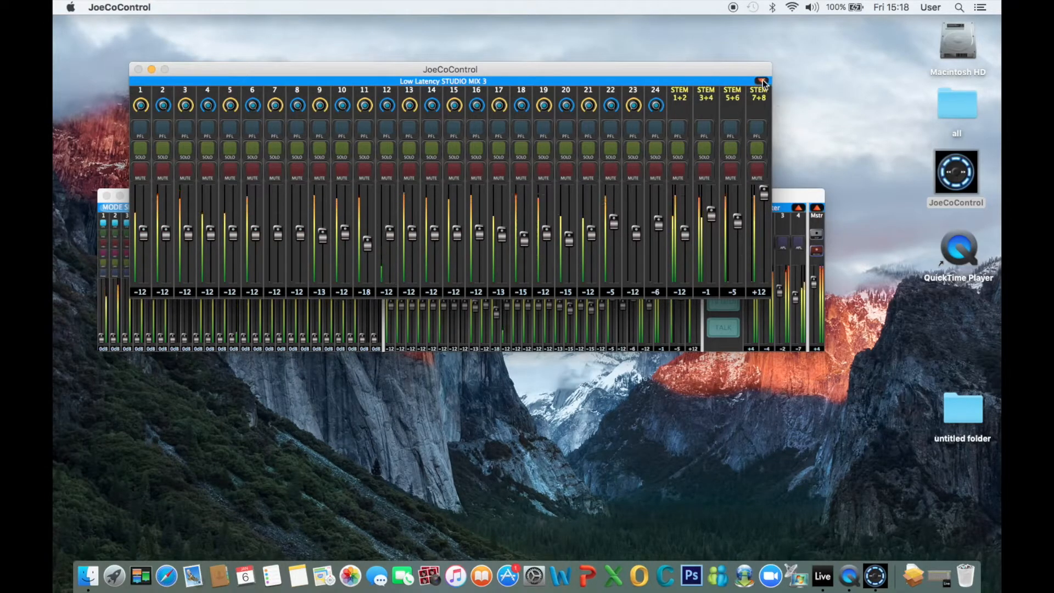
{"action": "left_click", "coordinate": [762, 81]}
{"action": "left_click", "coordinate": [669, 207]}
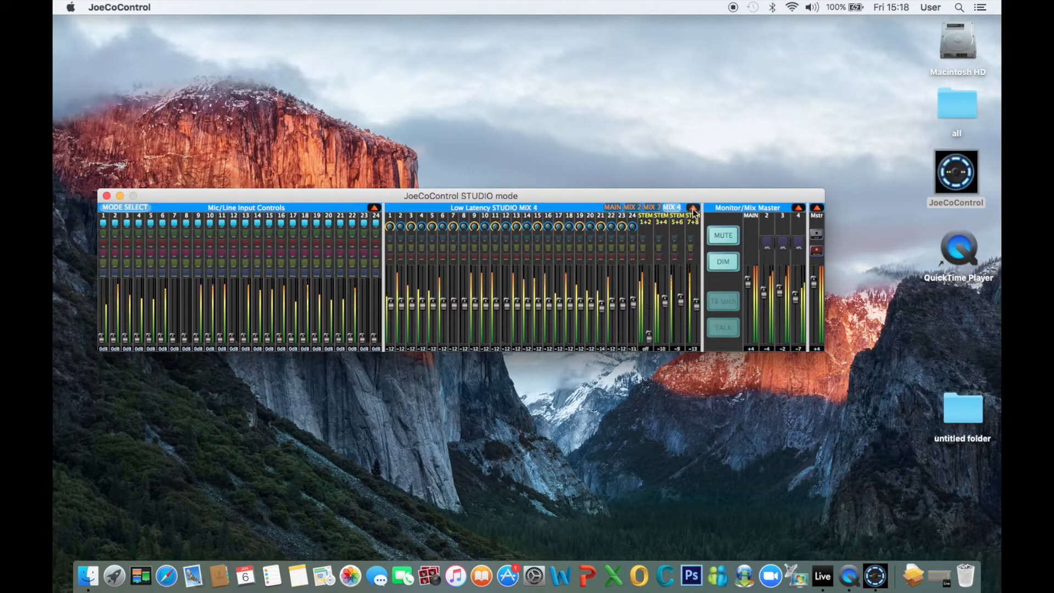
{"action": "left_click", "coordinate": [693, 207]}
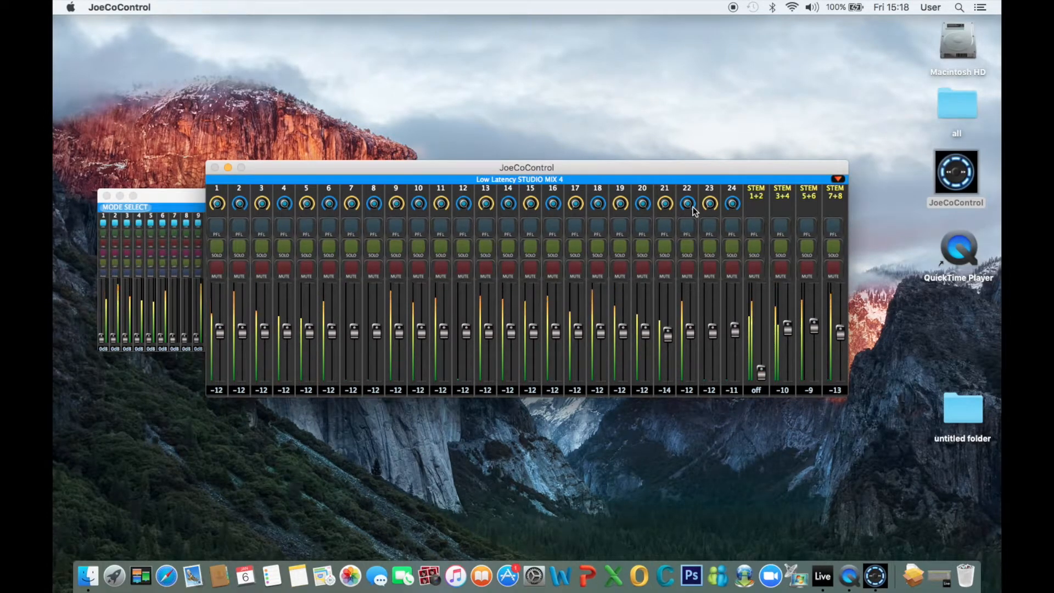
{"action": "left_click", "coordinate": [838, 181]}
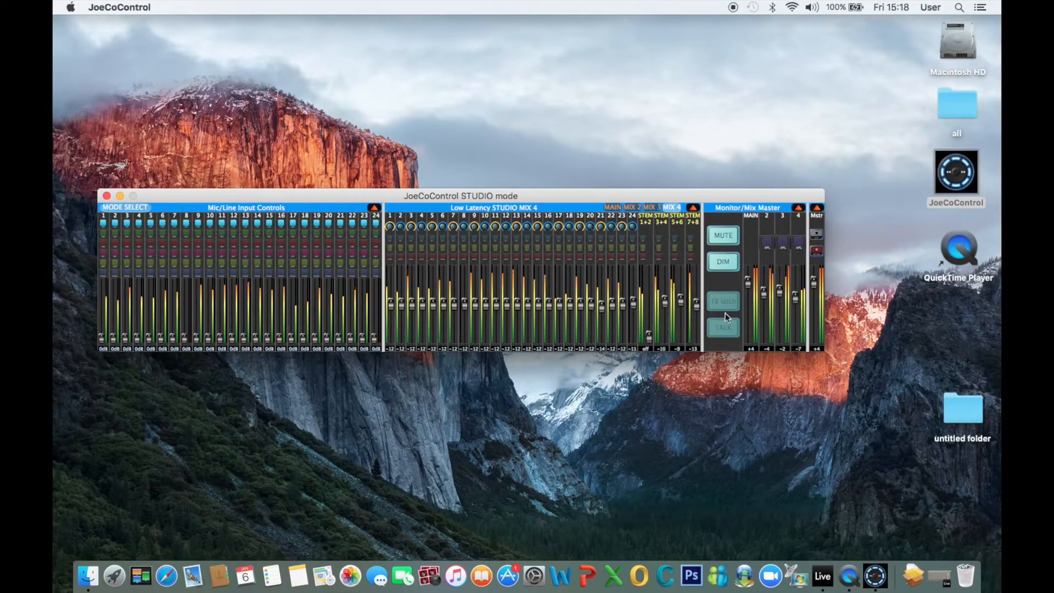
In the enlarged Monitor/Mix Master section, set the master levels to -3 for Main, +5 for mix 2, -1 for mix 3 and +2 for mix 4.
{"action": "left_click", "coordinate": [798, 209]}
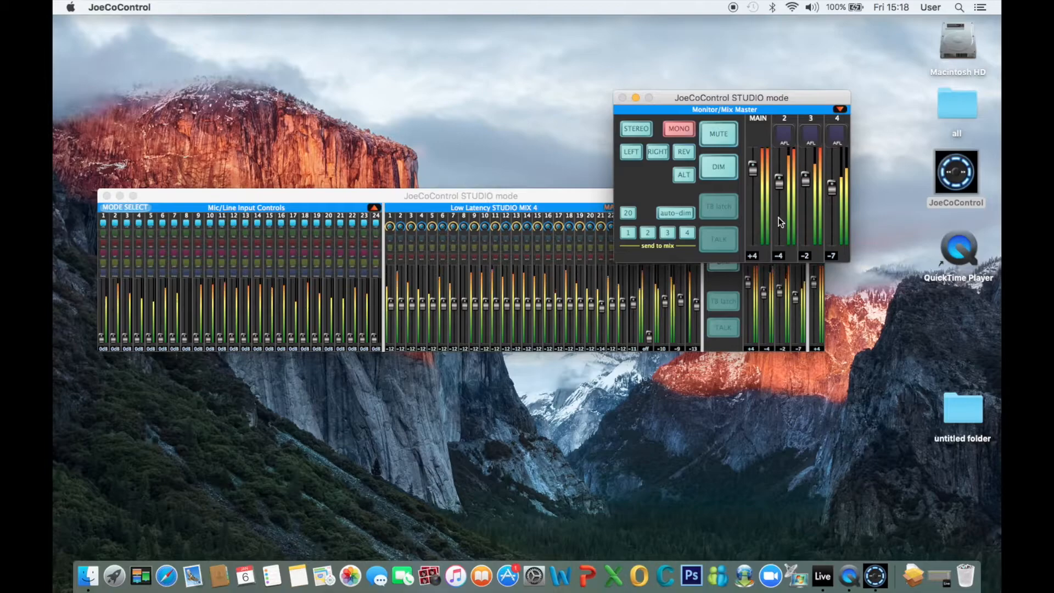
{"action": "left_click_drag", "start_coordinate": [755, 168], "coordinate": [835, 211]}
{"action": "left_click_drag", "start_coordinate": [835, 211], "coordinate": [832, 172]}
Try the AFL monitoring of mixes 2, 3 and 4, ending with AFL on mix 2.
{"action": "left_click", "coordinate": [785, 134]}
{"action": "left_click", "coordinate": [809, 134]}
{"action": "left_click", "coordinate": [834, 134]}
{"action": "left_click", "coordinate": [788, 136]}
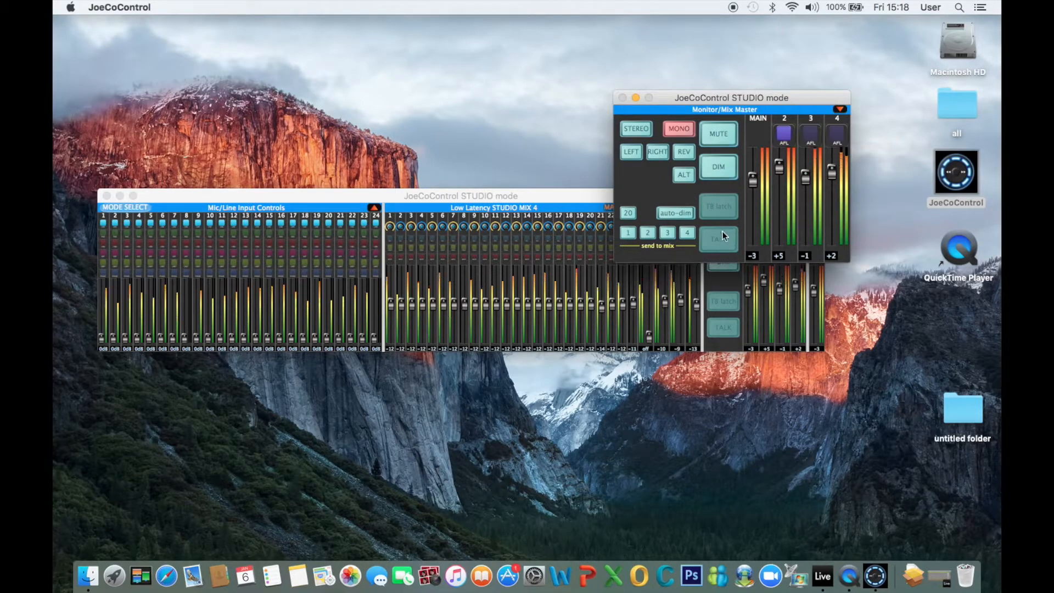
Switch the monitor output to STEREO and try the DIM and MUTE functions.
{"action": "left_click", "coordinate": [708, 208]}
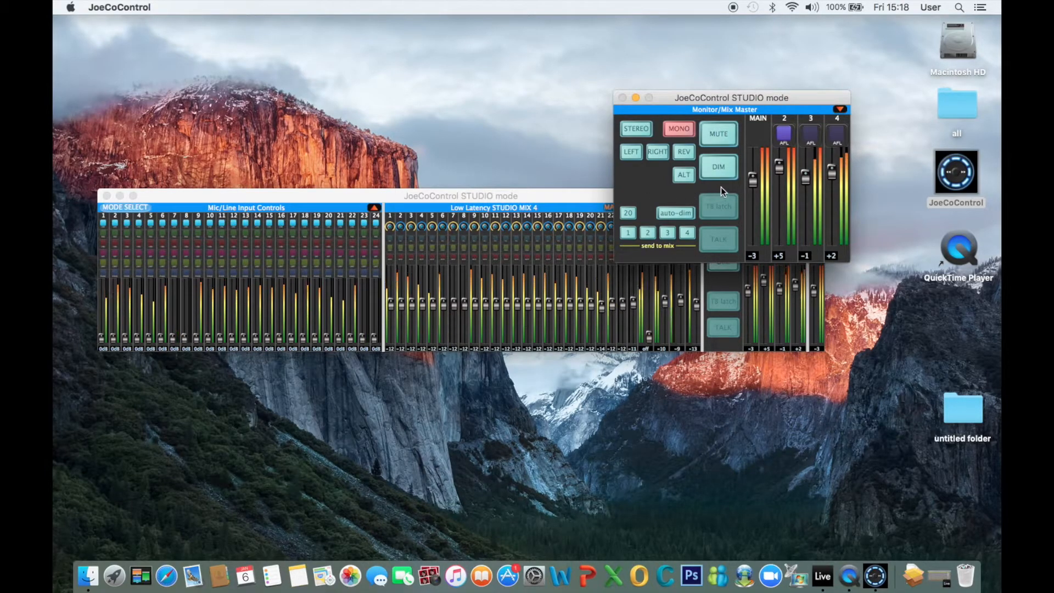
{"action": "left_click", "coordinate": [630, 131]}
{"action": "left_click", "coordinate": [705, 175]}
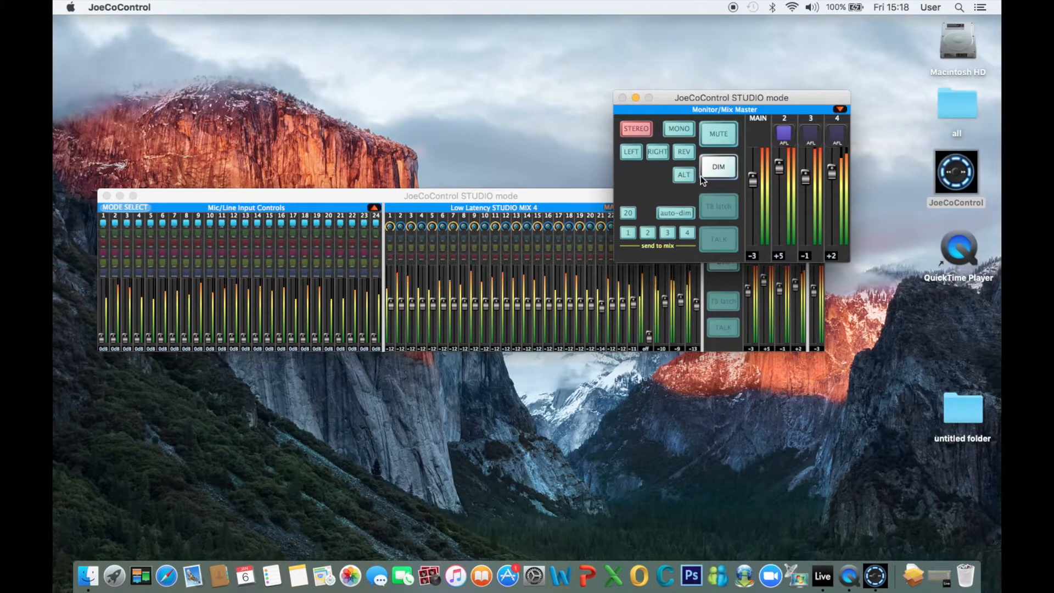
{"action": "left_click", "coordinate": [709, 177]}
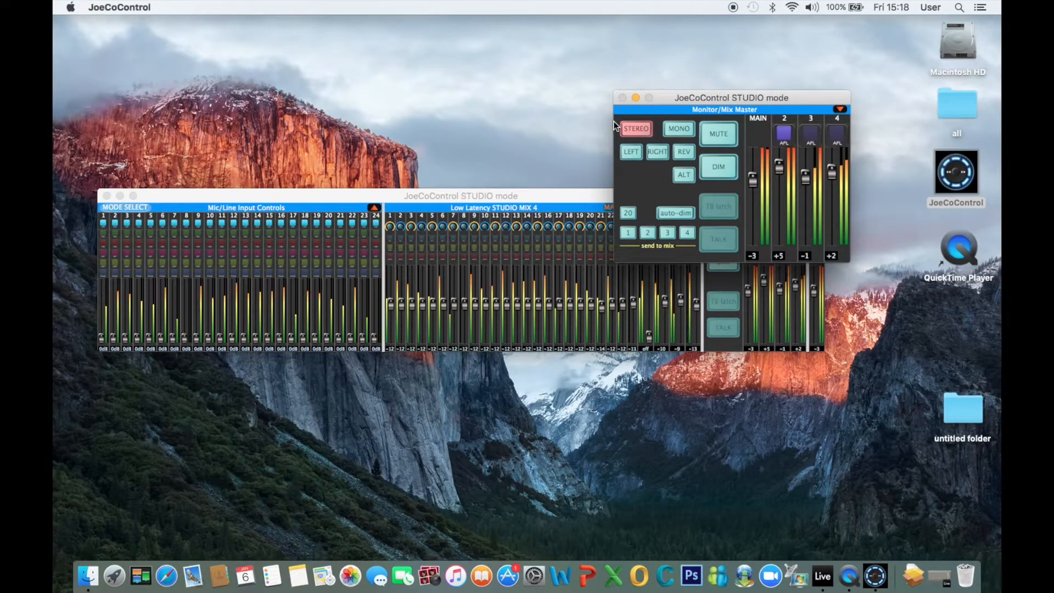
{"action": "left_click", "coordinate": [722, 128]}
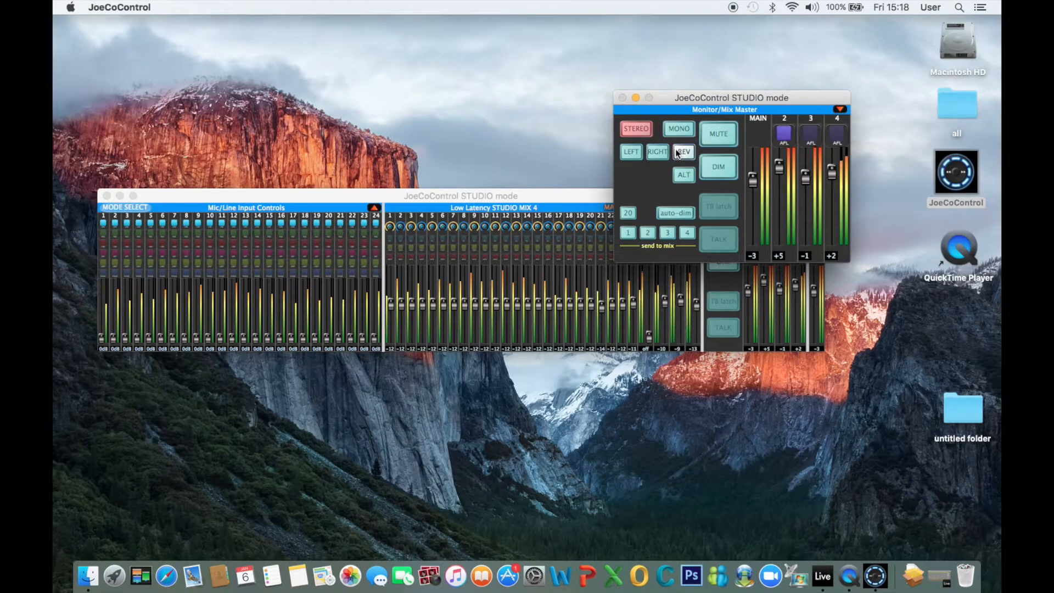
{"action": "left_click", "coordinate": [641, 129]}
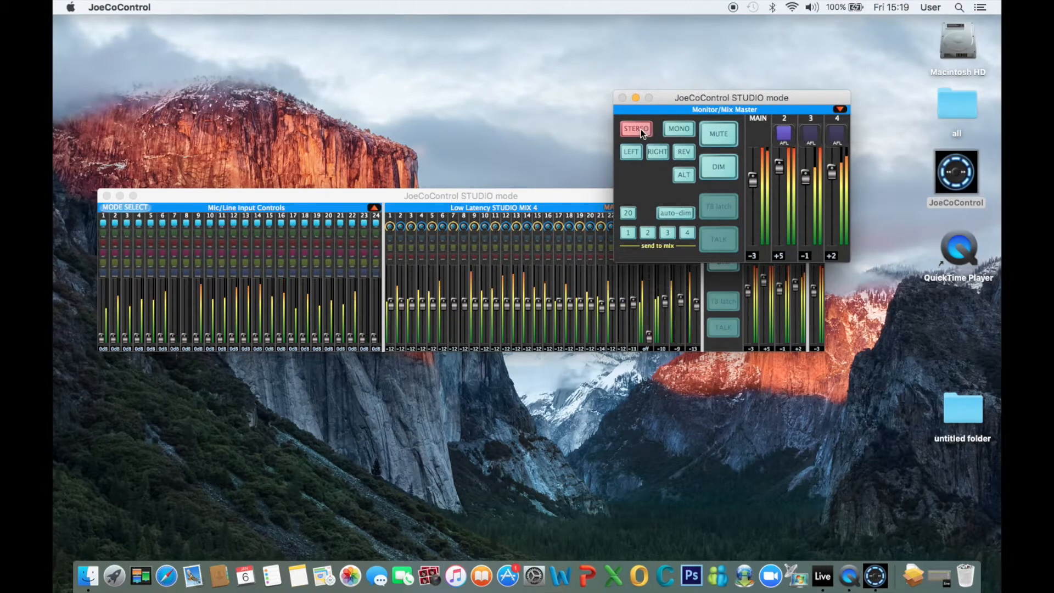
Set the monitor output to REV with ALT, DIM and MUTE on, and move the AFL monitoring to mix 4.
{"action": "left_click", "coordinate": [658, 152]}
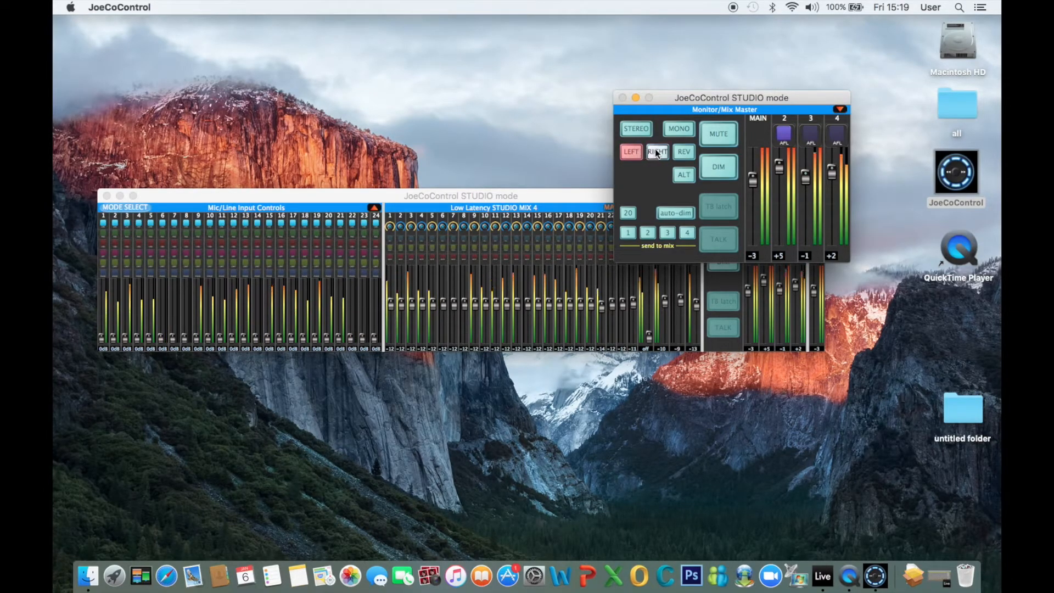
{"action": "left_click", "coordinate": [685, 154]}
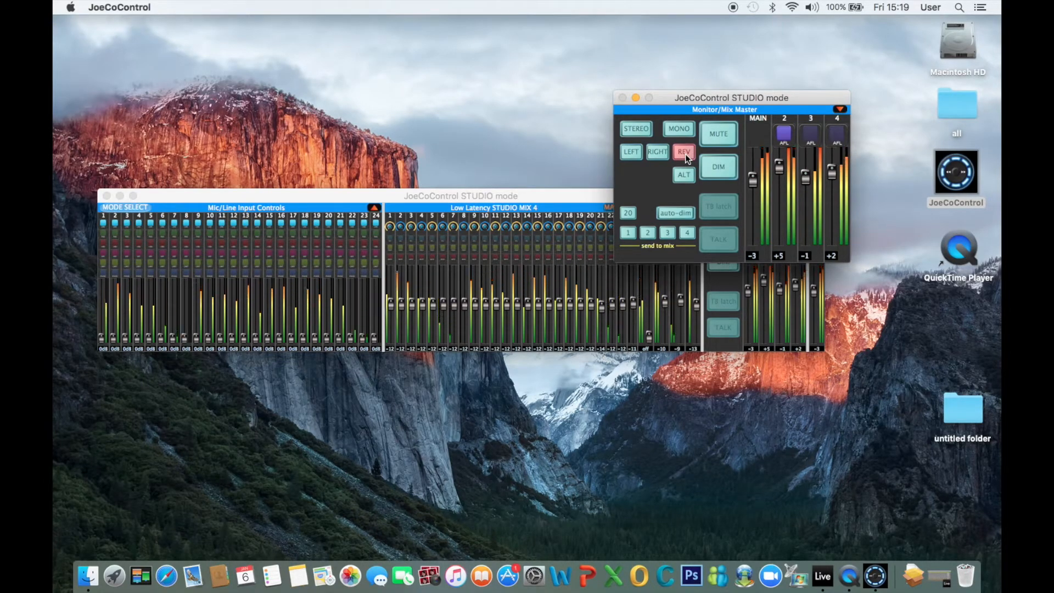
{"action": "left_click", "coordinate": [687, 175]}
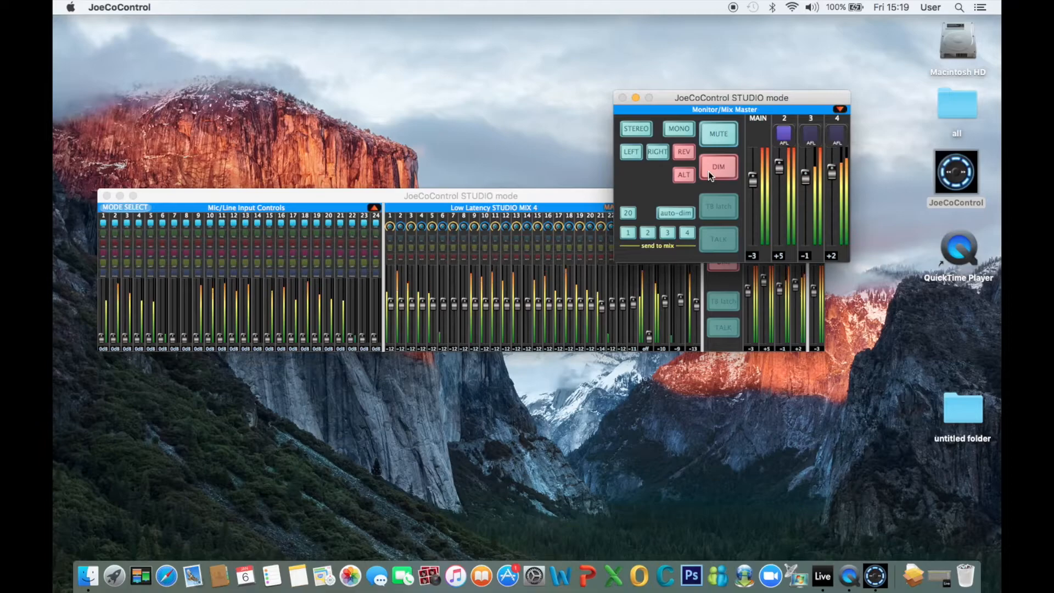
{"action": "left_click", "coordinate": [713, 143]}
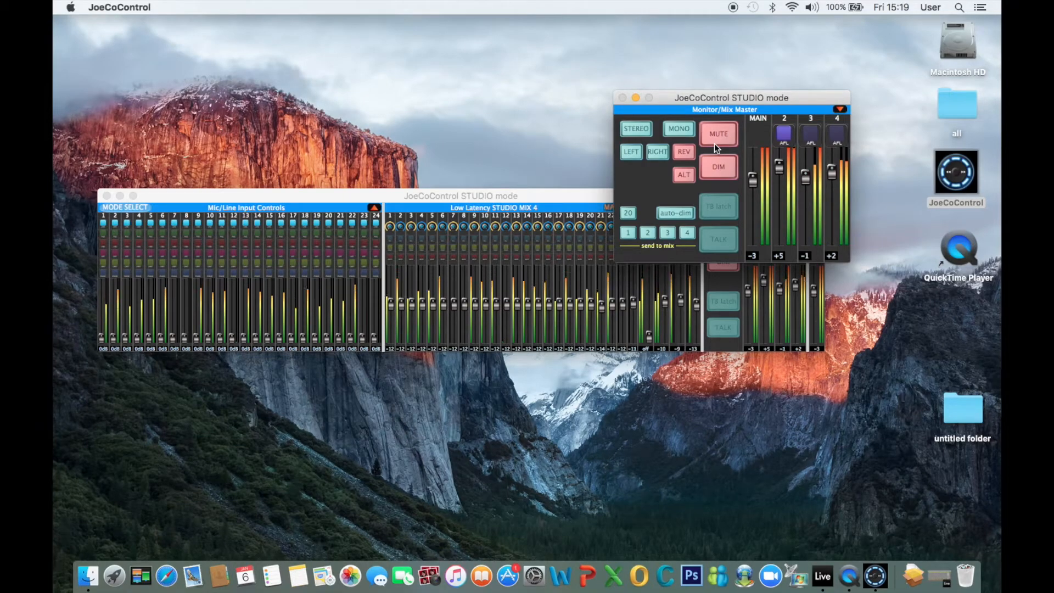
{"action": "left_click", "coordinate": [816, 132]}
{"action": "left_click", "coordinate": [833, 134]}
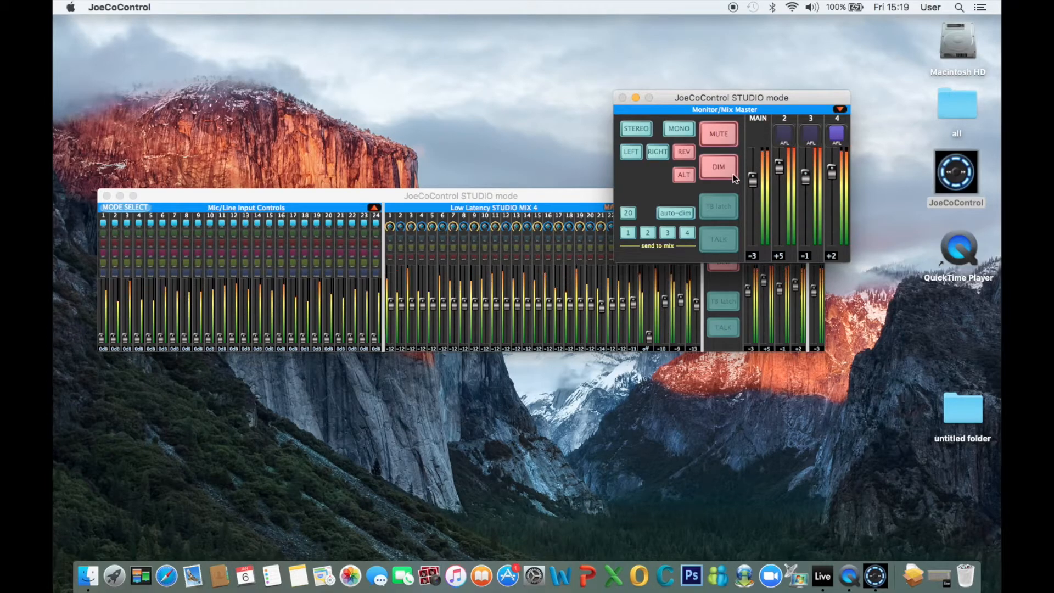
Assign input channel 21 as the talkback source and send it to mix 1 only.
{"action": "left_click", "coordinate": [629, 211]}
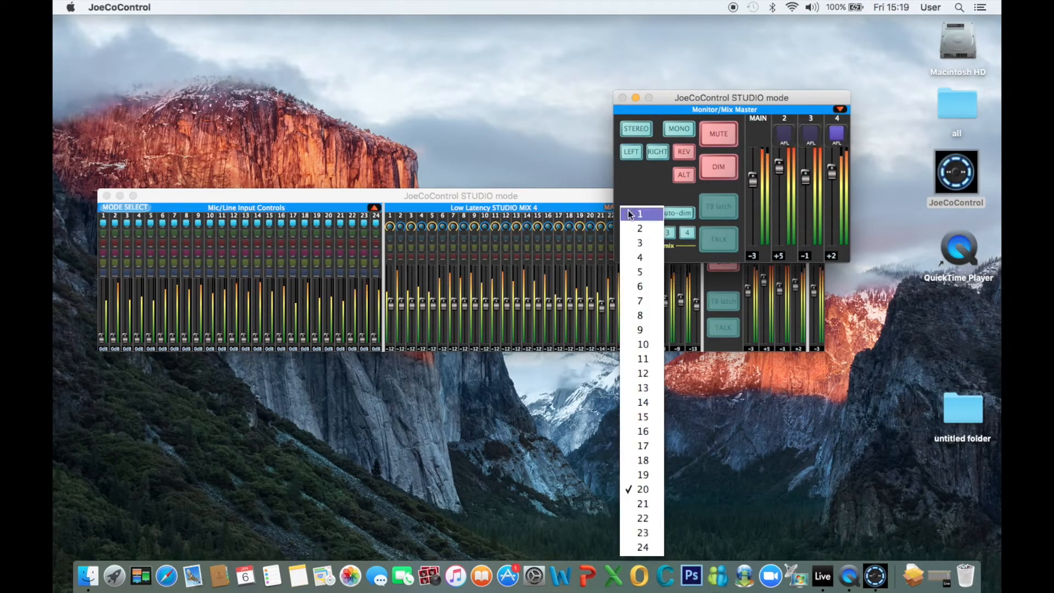
{"action": "left_click", "coordinate": [644, 502]}
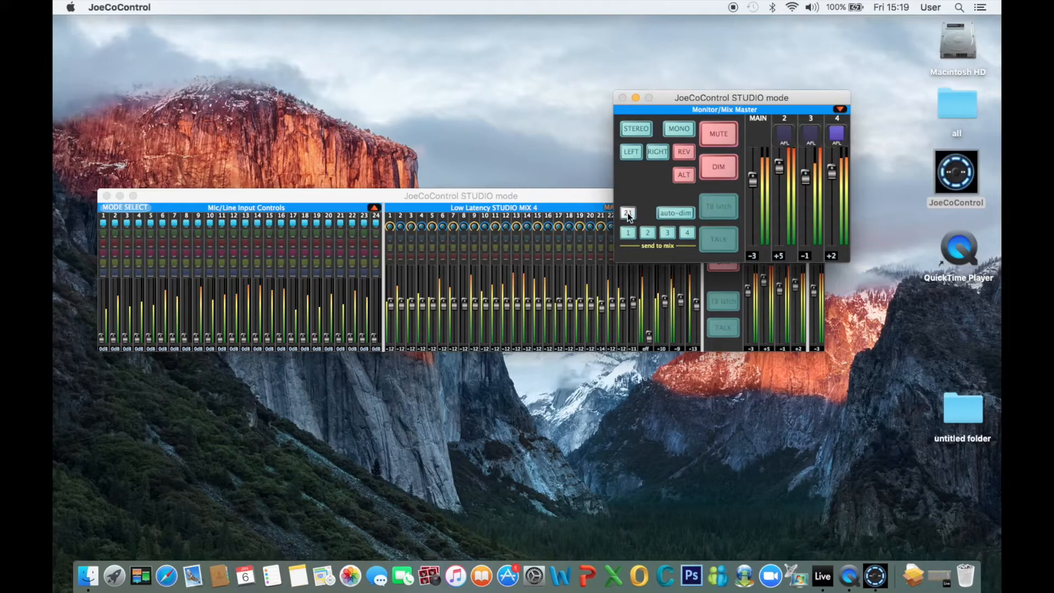
{"action": "left_click", "coordinate": [631, 234]}
{"action": "left_click", "coordinate": [632, 234]}
{"action": "left_click", "coordinate": [648, 234]}
{"action": "left_click", "coordinate": [663, 235]}
{"action": "left_click", "coordinate": [648, 235]}
{"action": "left_click", "coordinate": [681, 233]}
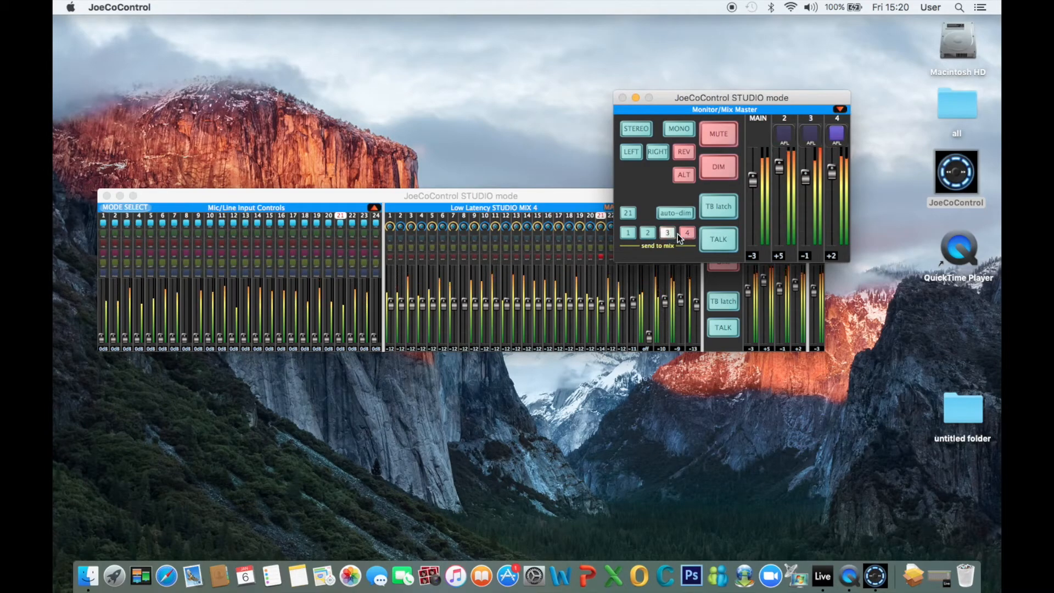
{"action": "left_click", "coordinate": [684, 231]}
{"action": "left_click", "coordinate": [631, 232]}
Test TALK momentarily, enable TB latch and test TALK again, and collapse the Monitor/Mix Master section.
{"action": "left_click", "coordinate": [714, 240]}
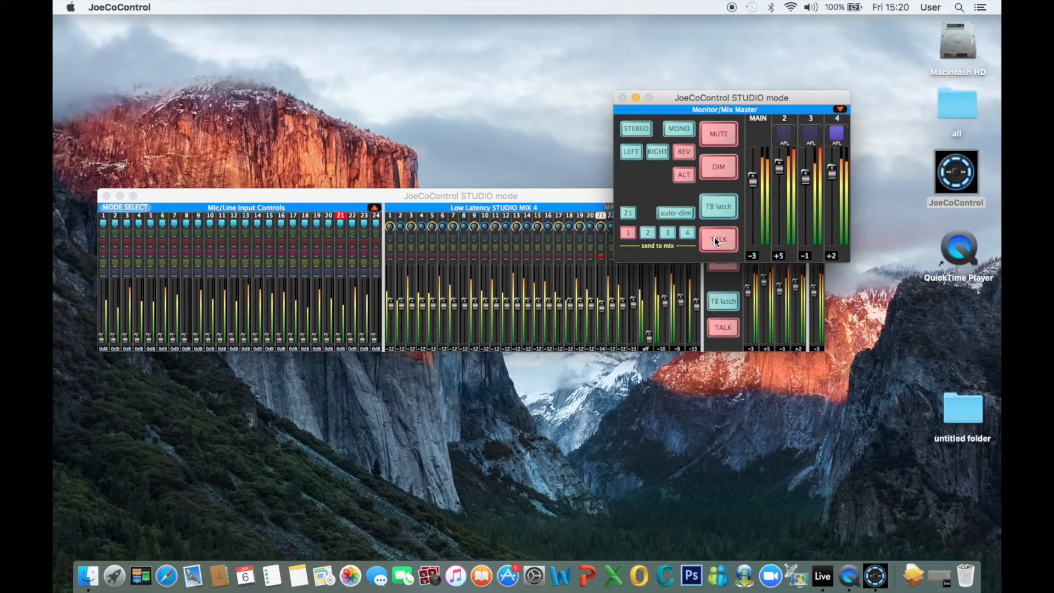
{"action": "left_click", "coordinate": [713, 236]}
{"action": "left_click", "coordinate": [713, 206]}
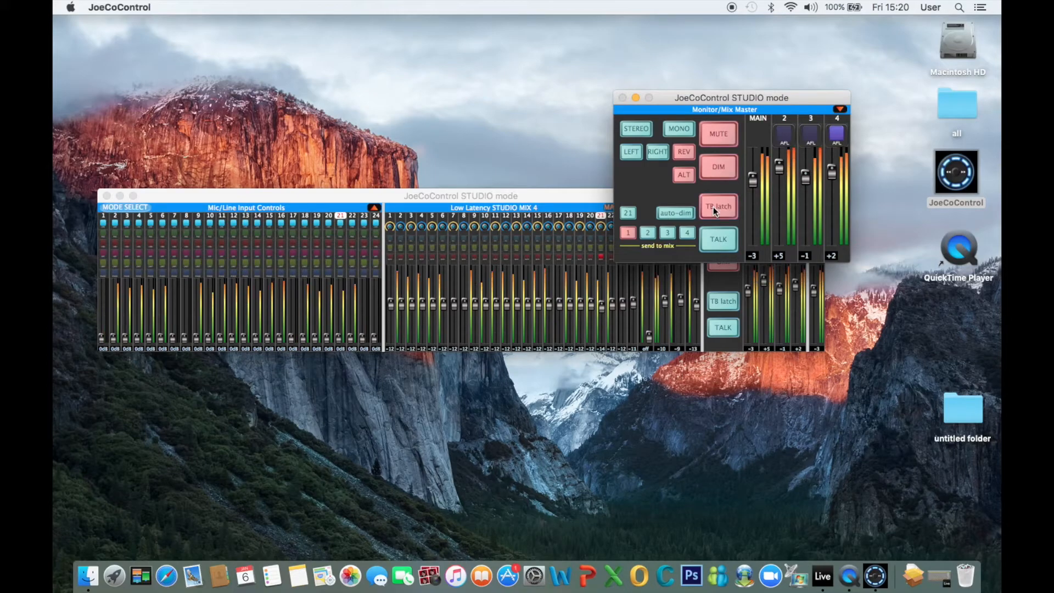
{"action": "left_click", "coordinate": [717, 238]}
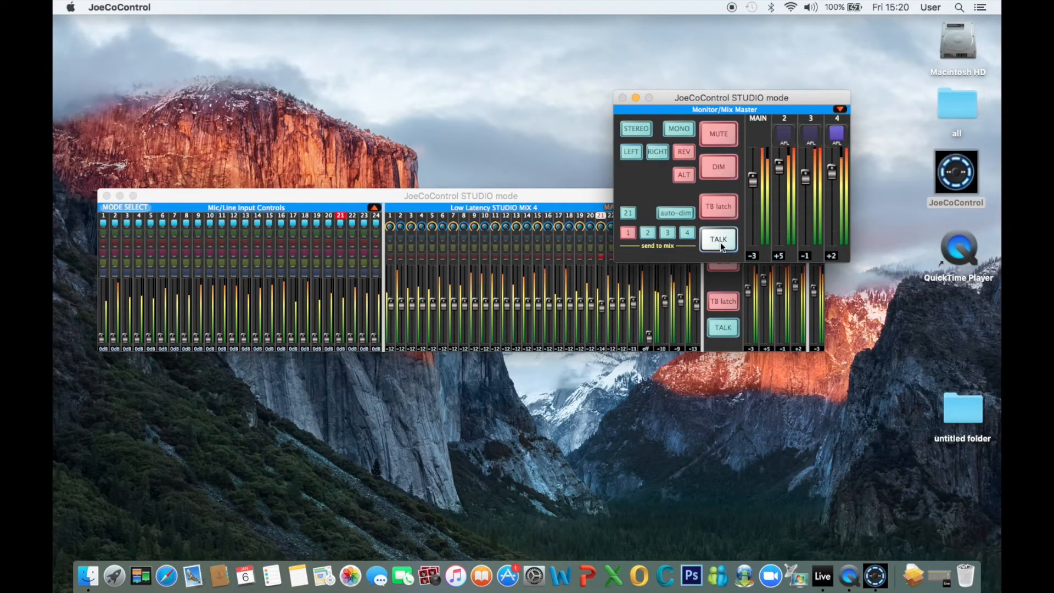
{"action": "left_click", "coordinate": [720, 242]}
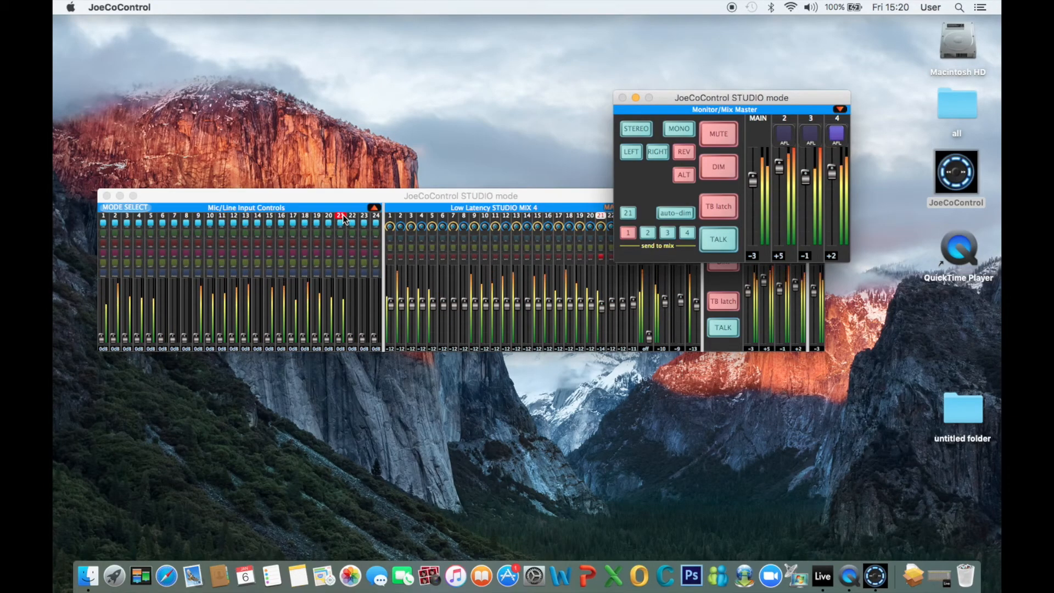
{"action": "left_click", "coordinate": [840, 109]}
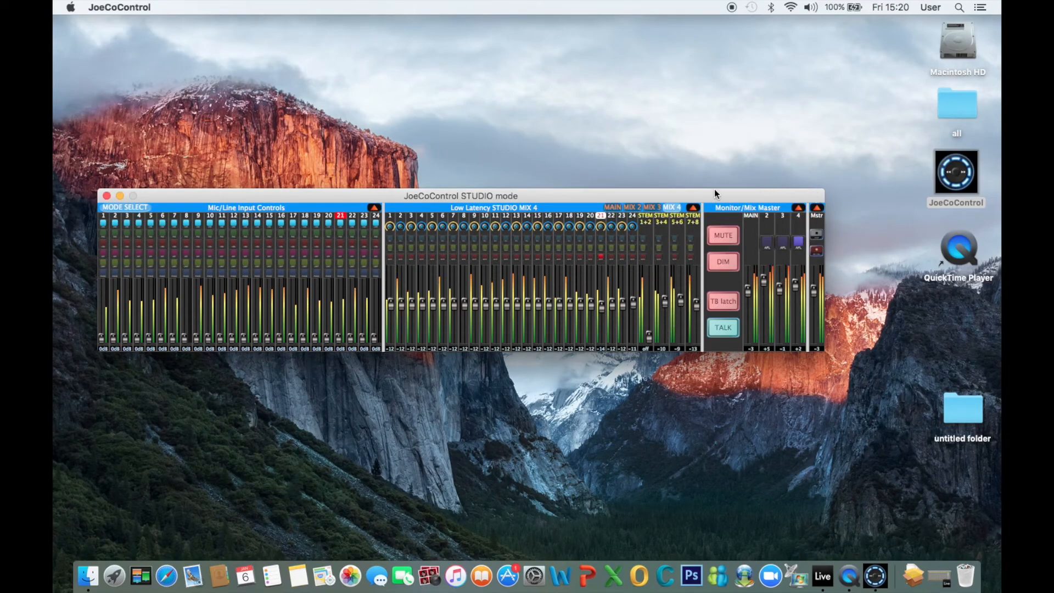